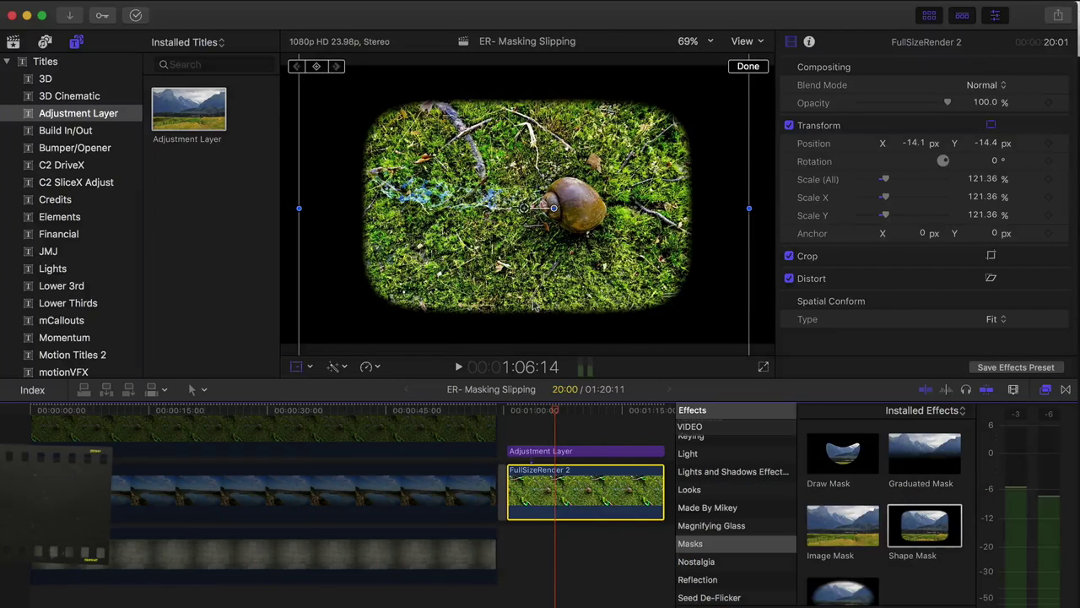
# Slide the snail image right inside its rounded mask to about X 319.6 px.
pyautogui.moveTo(527, 207)
pyautogui.mouseDown()
pyautogui.moveTo(612, 205)
pyautogui.moveTo(506, 209)
pyautogui.moveTo(482, 199)
pyautogui.moveTo(498, 212)
pyautogui.moveTo(485, 246)
pyautogui.moveTo(410, 237)
pyautogui.moveTo(469, 167)
pyautogui.moveTo(530, 189)
pyautogui.moveTo(515, 196)
pyautogui.mouseUp()
# Finish the snail adjustment and select the French horn girl clip _DSC0979.
pyautogui.click(757, 66)
pyautogui.scroll(5, 152, 540)
pyautogui.scroll(3, 152, 540)
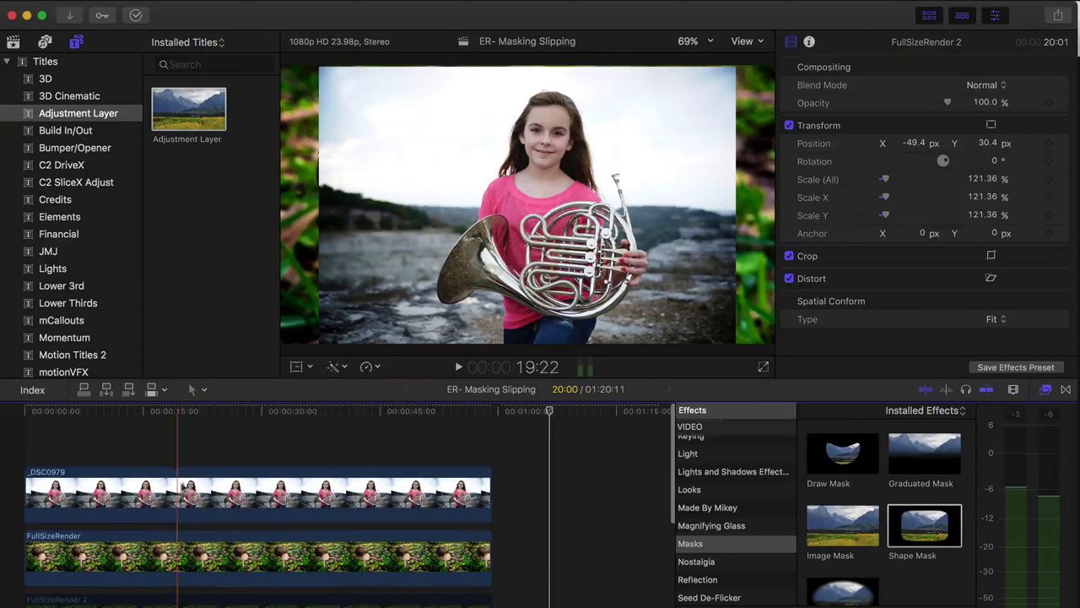
pyautogui.click(206, 483)
# Apply a Shape Mask to _DSC0979, narrow it to radius 706.39 and nudge it up.
pyautogui.moveTo(926, 528); pyautogui.dragTo(284, 487)
pyautogui.click(1045, 390)
pyautogui.click(1045, 390)
pyautogui.moveTo(371, 207); pyautogui.dragTo(429, 206)
pyautogui.moveTo(552, 165)
pyautogui.mouseDown()
pyautogui.moveTo(550, 140)
pyautogui.moveTo(549, 161)
pyautogui.moveTo(594, 152)
pyautogui.moveTo(532, 149)
pyautogui.moveTo(559, 199)
pyautogui.moveTo(500, 163)
pyautogui.moveTo(494, 175)
pyautogui.moveTo(534, 173)
pyautogui.mouseUp()
# Delete the girl clip's Shape Mask and connect an Adjustment Layer over the clip's range.
pyautogui.click(832, 90)
pyautogui.press('Delete')
pyautogui.press('super+Tab')
pyautogui.press('super+Tab')
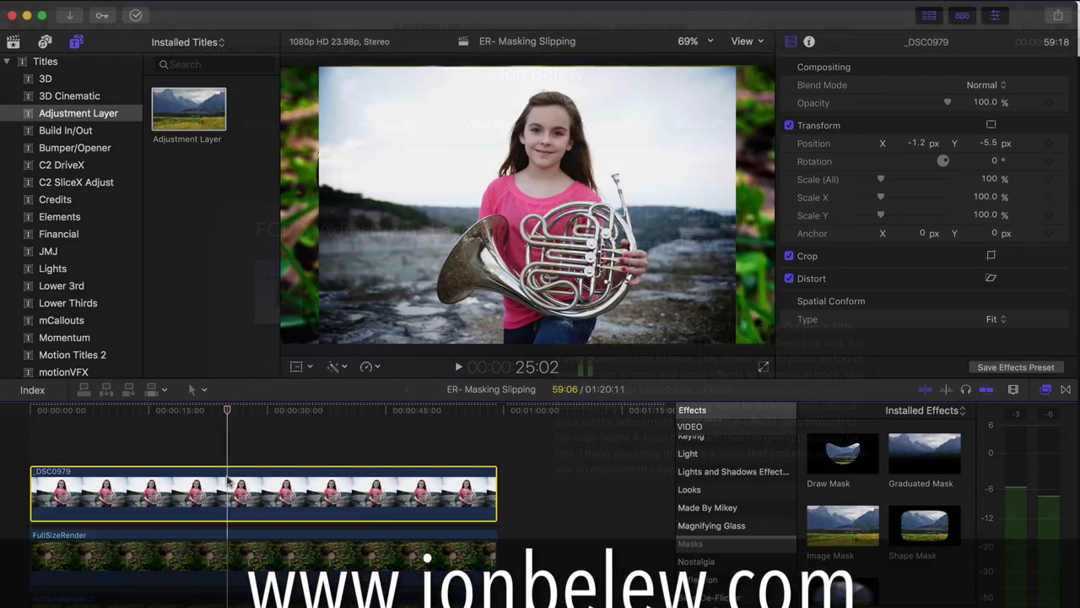
pyautogui.press('x')
pyautogui.press('q')
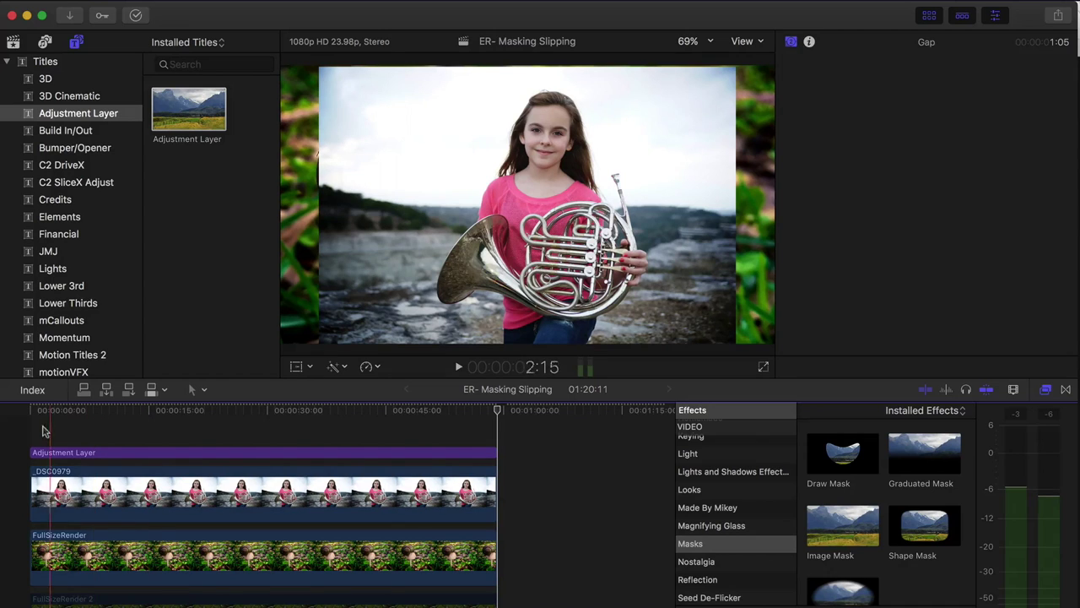
pyautogui.click(241, 454)
# Apply a Shape Mask to the Adjustment Layer and shift the girl image under it.
pyautogui.click(241, 457)
pyautogui.moveTo(933, 523); pyautogui.dragTo(252, 454)
pyautogui.click(240, 488)
pyautogui.click(297, 367)
pyautogui.moveTo(369, 299); pyautogui.dragTo(354, 318)
pyautogui.click(749, 67)
# Reposition the girl image beneath the mask to X -65.5, Y -39.6 px.
pyautogui.click(212, 453)
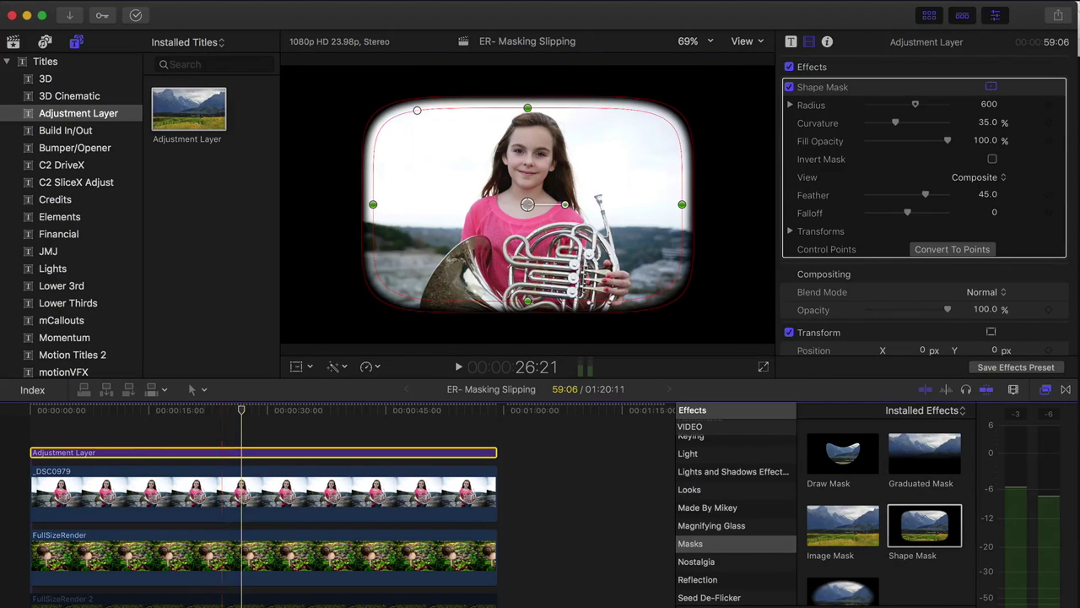
pyautogui.click(250, 484)
pyautogui.click(296, 366)
pyautogui.moveTo(506, 204); pyautogui.dragTo(745, 290)
pyautogui.moveTo(684, 313); pyautogui.dragTo(350, 310)
# Group _DSC0979 and its masked Adjustment Layer into a compound clip called 'French Horn Girl'.
pyautogui.click(748, 67)
pyautogui.click(211, 498)
pyautogui.keyDown('super'); pyautogui.click(239, 456); pyautogui.keyUp('super')
pyautogui.hotkey('alt', 'g')
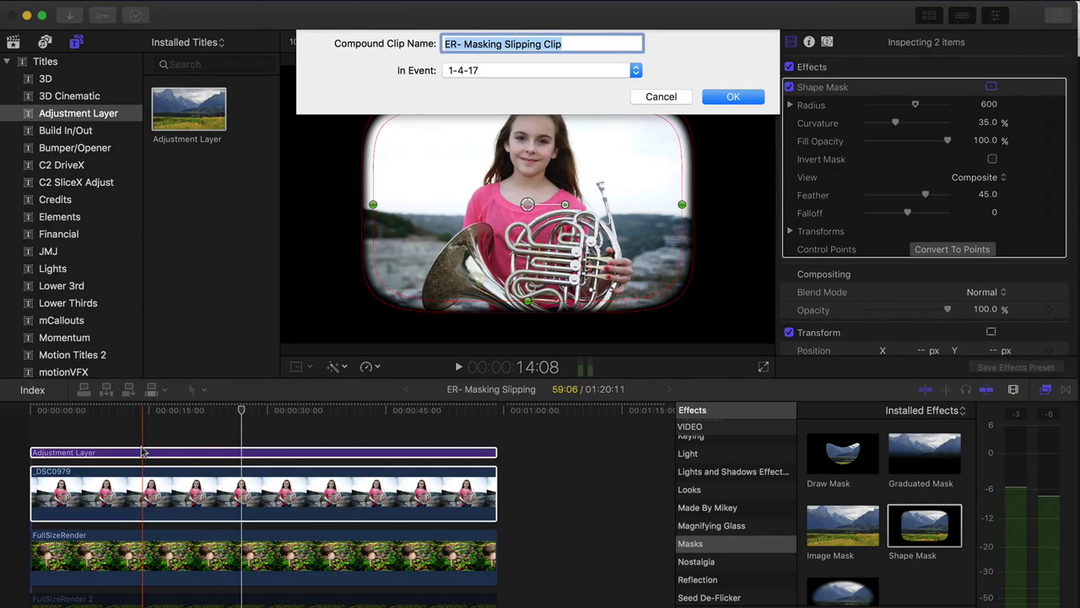
pyautogui.write('French Horn Girl')
pyautogui.press('Return')
pyautogui.click(296, 366)
# Move the French Horn Girl clip left of centre and open it to its Adjustment Layer.
pyautogui.moveTo(462, 271); pyautogui.dragTo(373, 267)
pyautogui.doubleClick(237, 486)
pyautogui.click(239, 474)
# Make the inner mask narrower and taller (radius 419.99), then return to the ER- Masking Slipping project.
pyautogui.moveTo(526, 110)
pyautogui.mouseDown()
pyautogui.moveTo(526, 157)
pyautogui.moveTo(523, 120)
pyautogui.mouseUp()
pyautogui.moveTo(681, 203); pyautogui.dragTo(592, 205)
pyautogui.moveTo(526, 121); pyautogui.dragTo(527, 96)
pyautogui.click(384, 390)
pyautogui.click(407, 392)
pyautogui.scroll(3, 240, 473)
# Connect a new Adjustment Layer and place it below the French Horn Girl clip.
pyautogui.click(240, 464)
pyautogui.click(242, 539)
pyautogui.click(262, 545)
pyautogui.click(172, 112)
pyautogui.press('q')
pyautogui.moveTo(232, 434); pyautogui.dragTo(222, 499)
# Apply a Shape Mask (radius 600, feather 45) to the new Adjustment Layer.
pyautogui.press('End')
pyautogui.moveTo(940, 525); pyautogui.dragTo(310, 498)
pyautogui.click(258, 498)
pyautogui.click(260, 538)
# Slide the snail image right to X 820.6 px so it fills the second mask.
pyautogui.click(297, 367)
pyautogui.moveTo(380, 263); pyautogui.dragTo(565, 260)
pyautogui.click(260, 498)
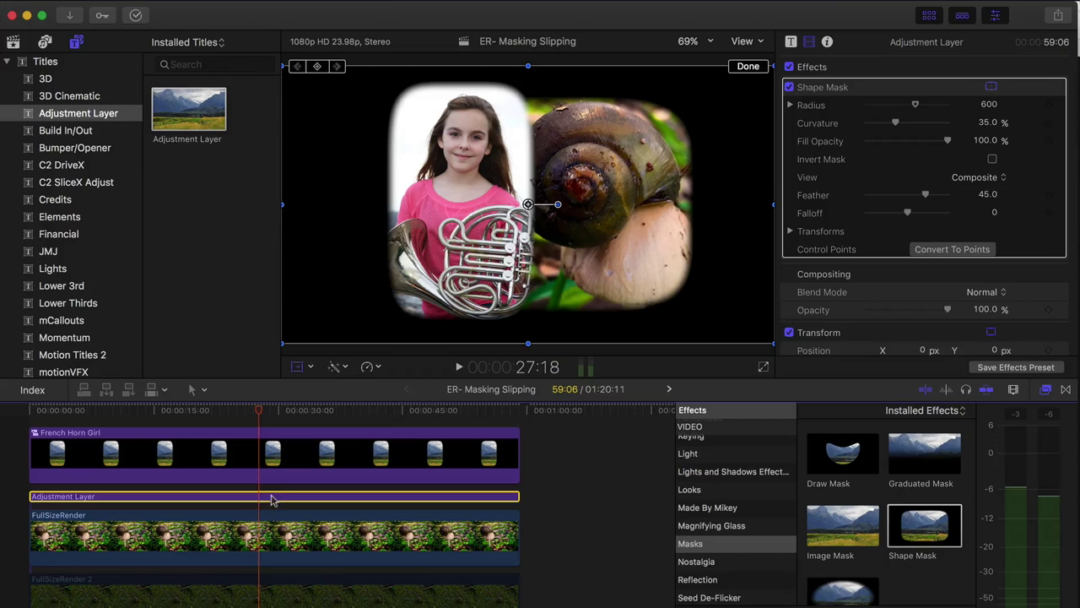